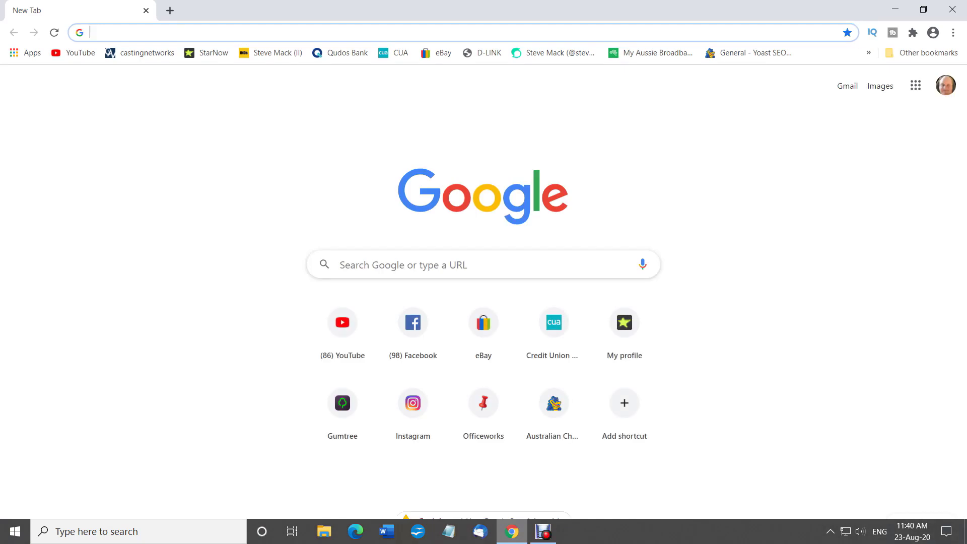
text(https://www.youtube.com/subscription_manager)
key(Return)
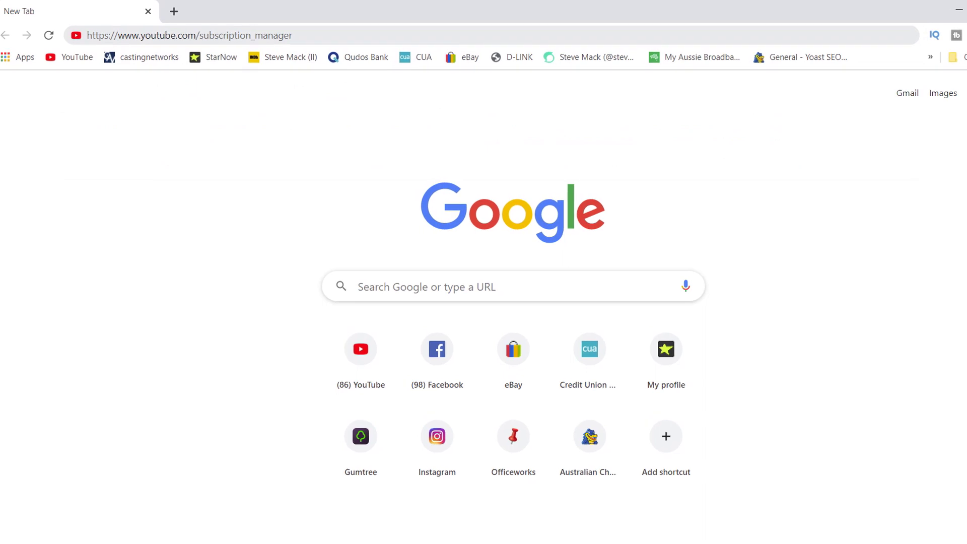
click(279, 32)
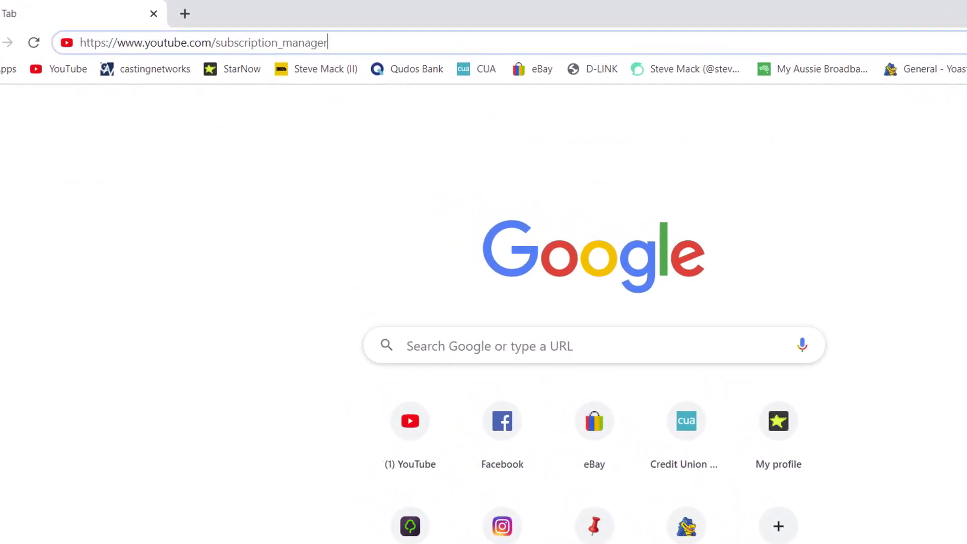
key(shift+Left)
key(shift+Left)
key(shift+Left)
key(shift+Left)
key(shift+Left)
key(shift+Left)
key(shift+Left)
key(shift+Left)
key(shift+Left)
key(shift+Left)
key(shift+Left)
key(shift+Left)
key(shift+Left)
key(shift+Left)
key(shift+Left)
key(shift+Left)
key(shift+Left)
key(shift+Left)
key(shift+Left)
key(shift+Left)
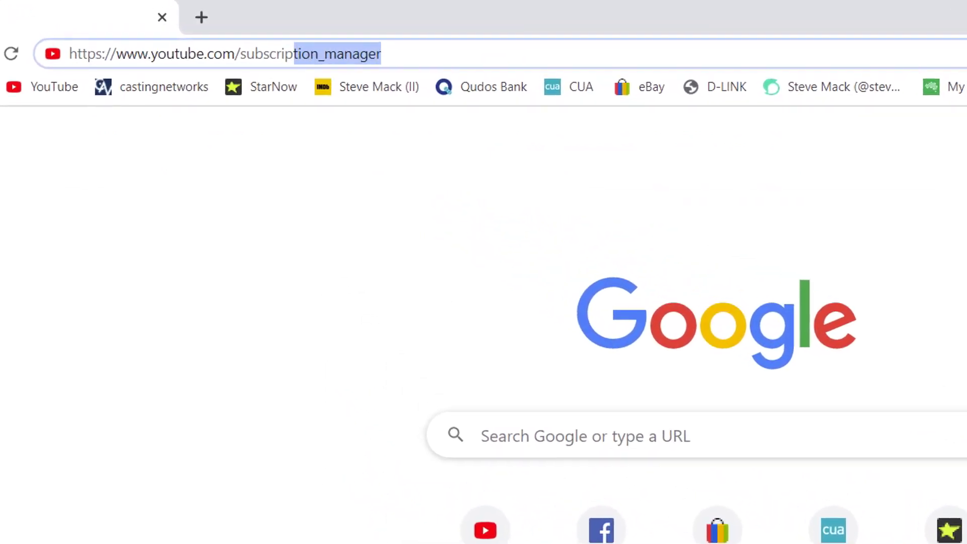
key(shift+Left)
key(shift+Left)
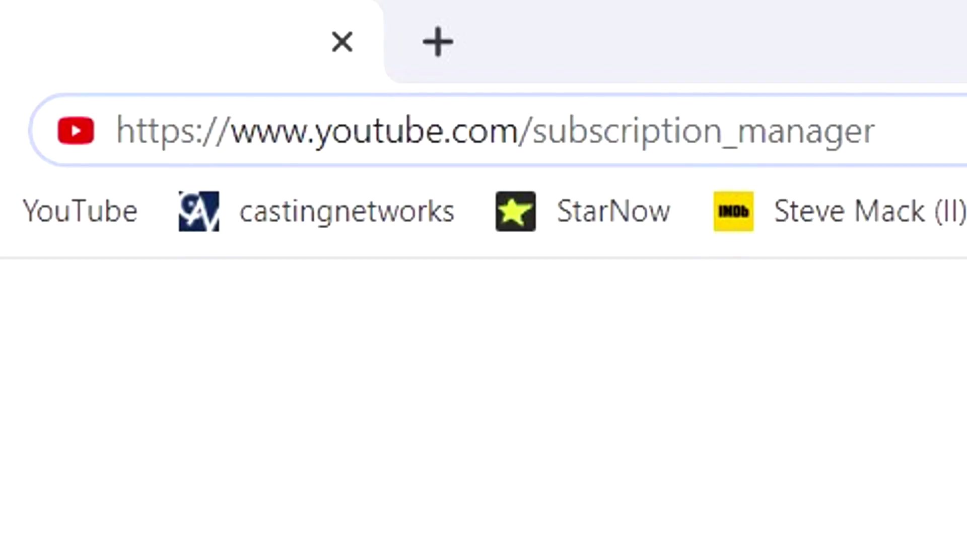
key(Return)
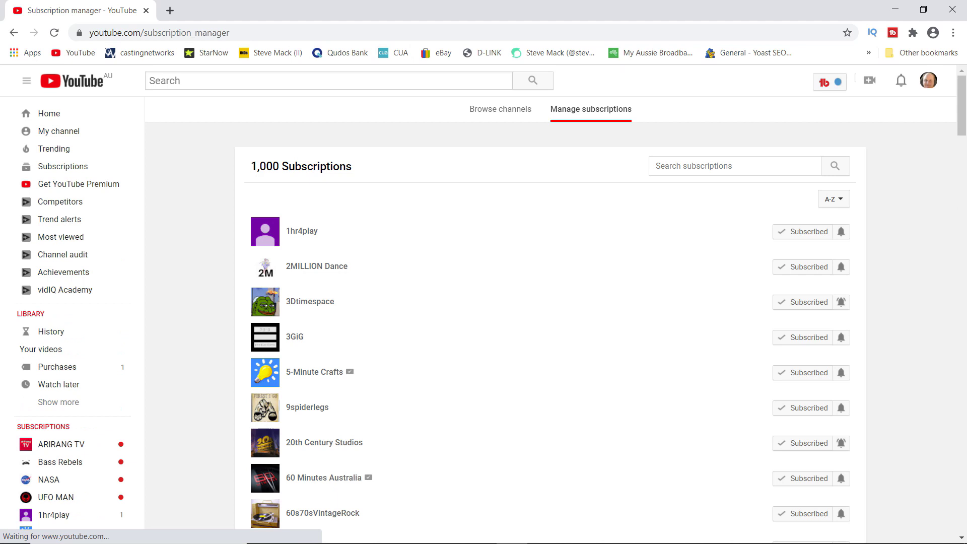
Step: Export the YouTube subscriptions for RSS readers as the XML file subscription_manager.xml
scroll(550, 333, down, 6)
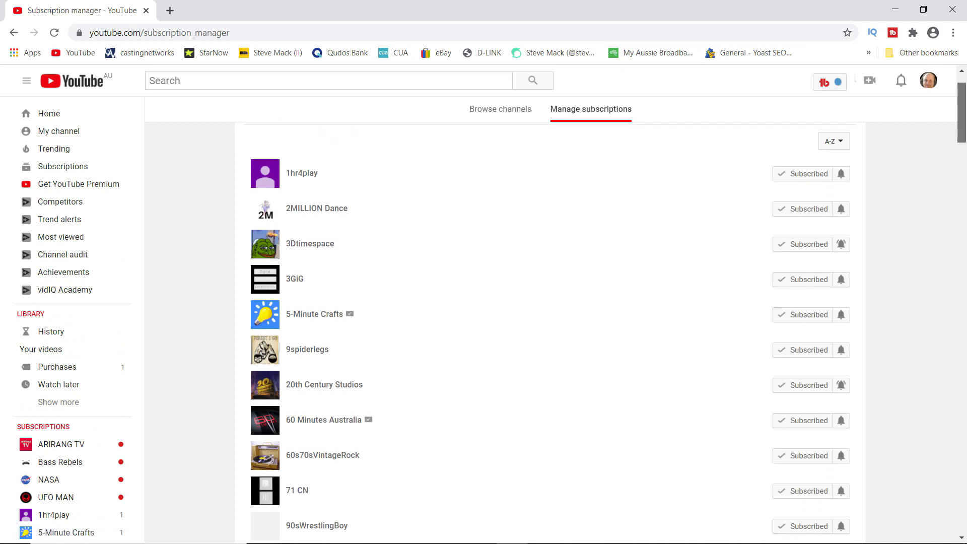
scroll(550, 332, down, 13)
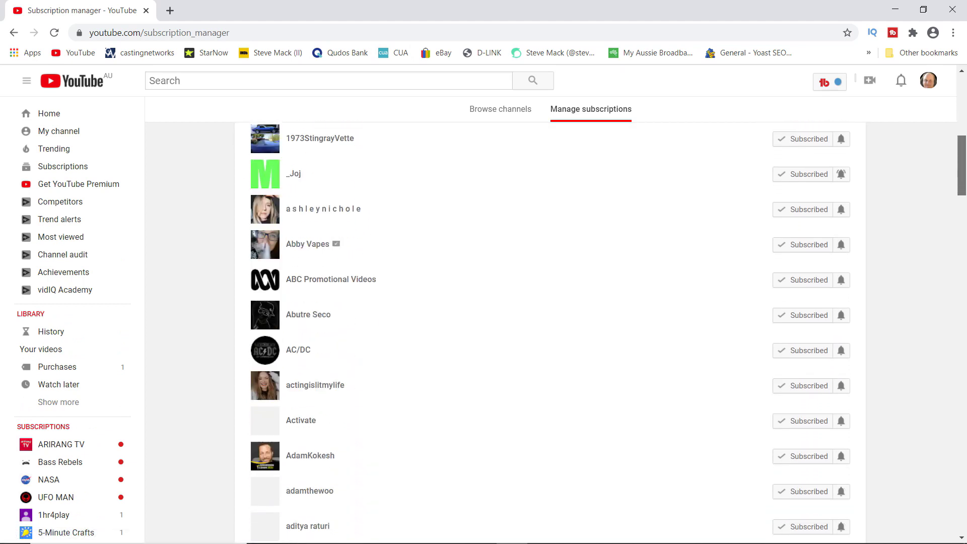
scroll(550, 333, down, 20)
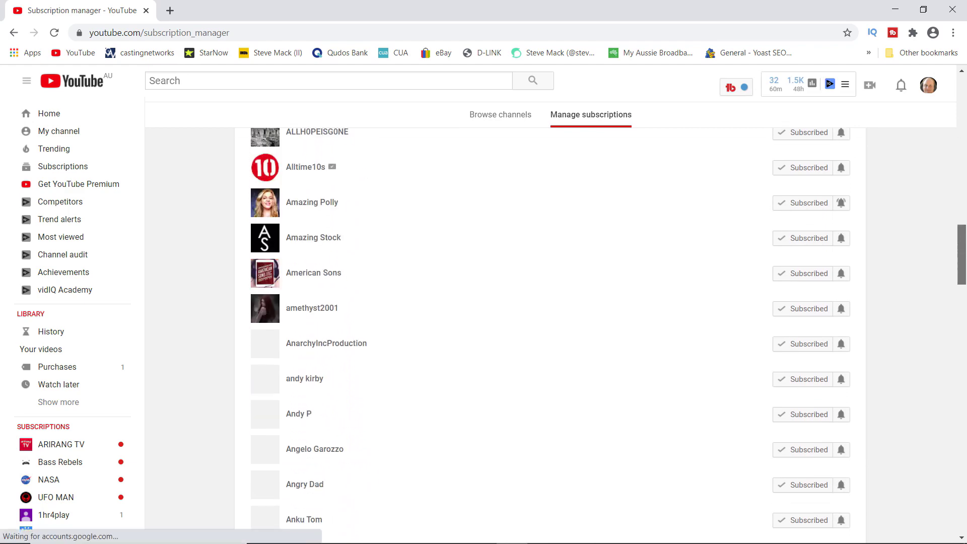
scroll(550, 332, down, 18)
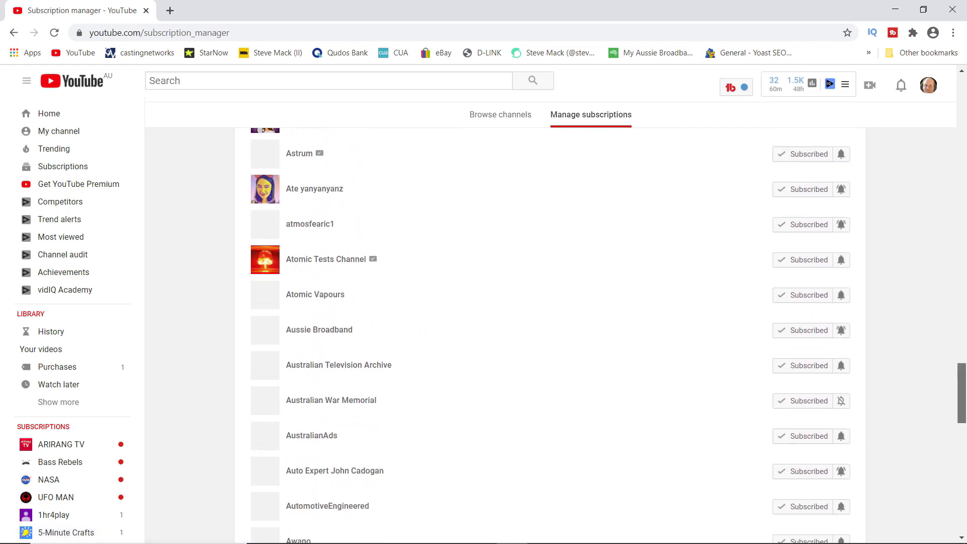
scroll(550, 332, down, 5)
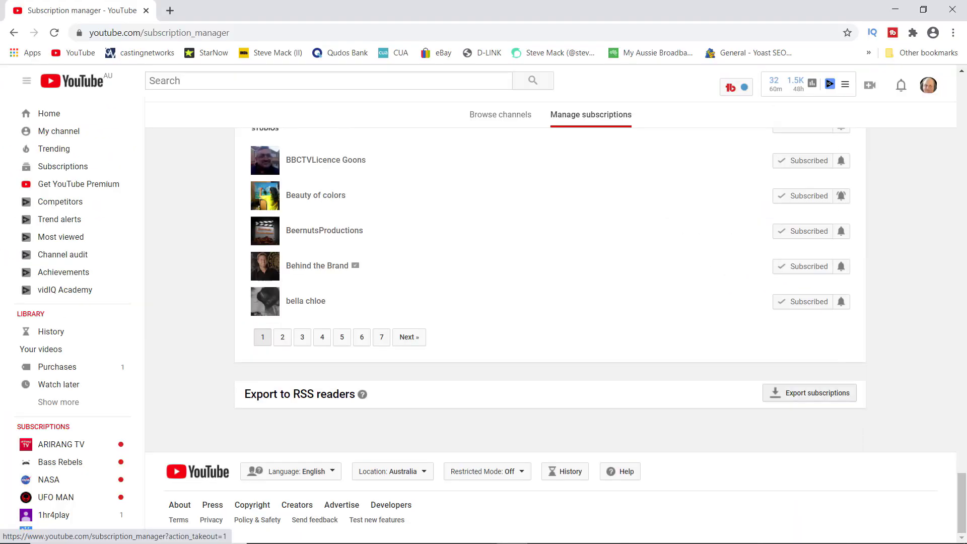
click(809, 393)
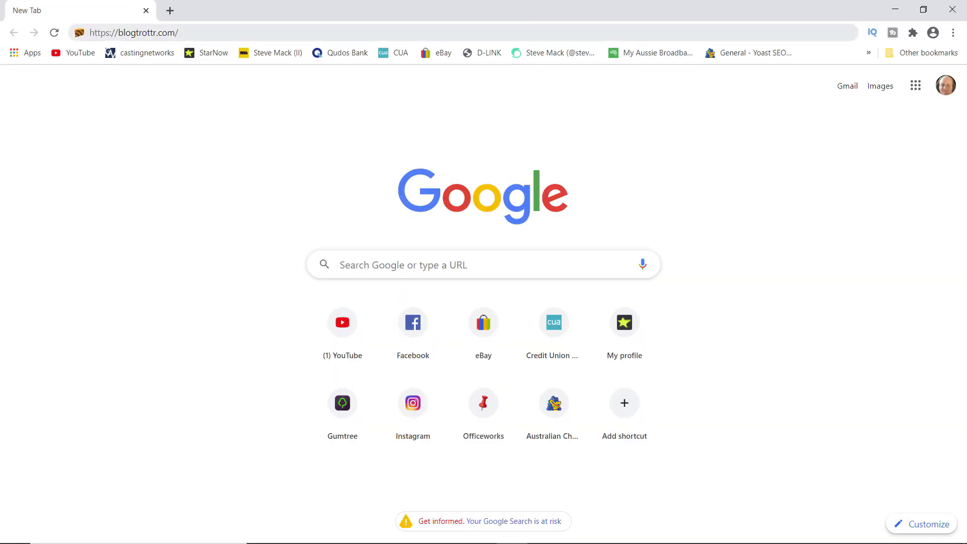
drag(178, 32, 102, 37)
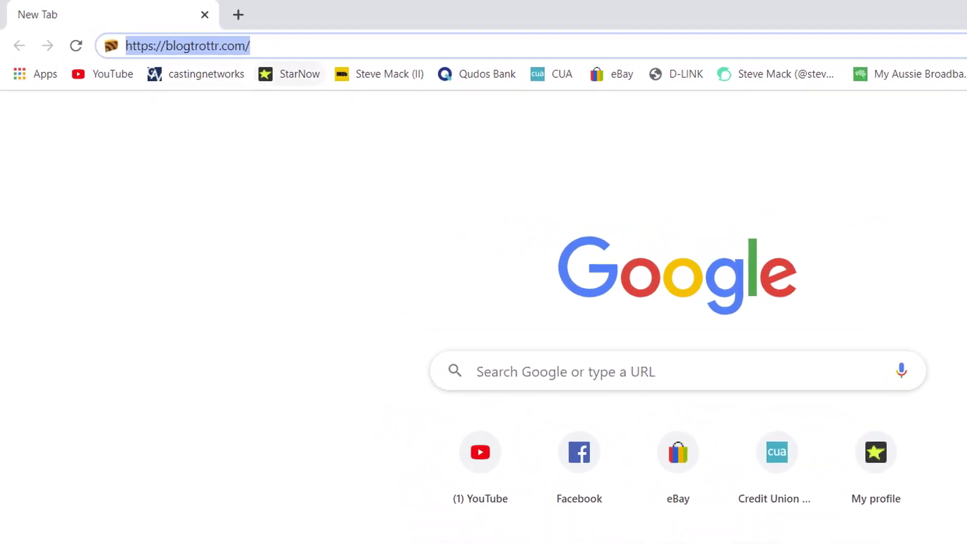
click(250, 46)
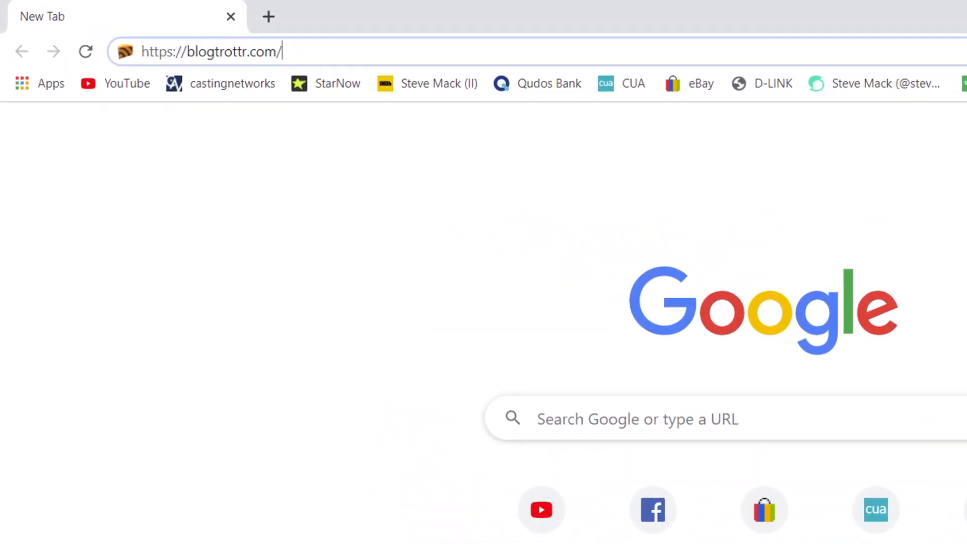
key(Return)
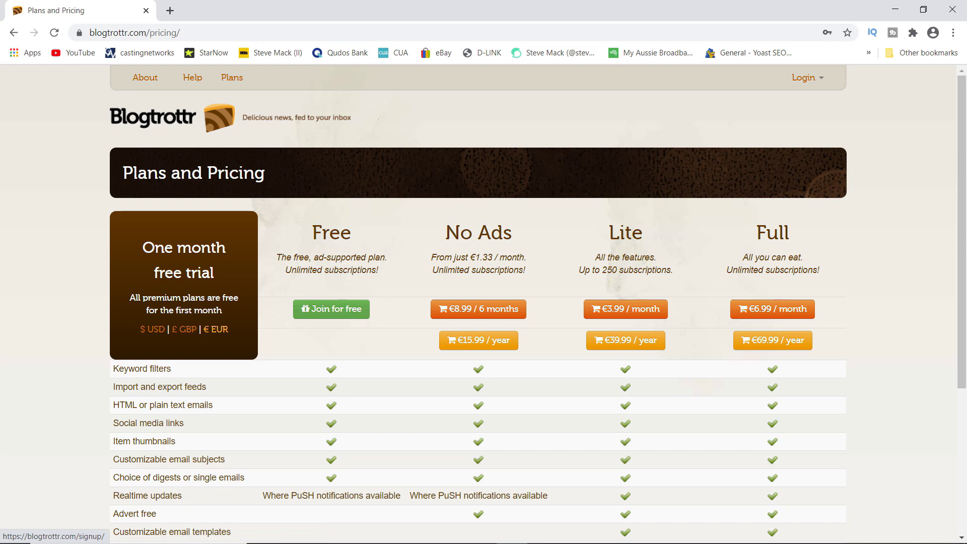
click(331, 309)
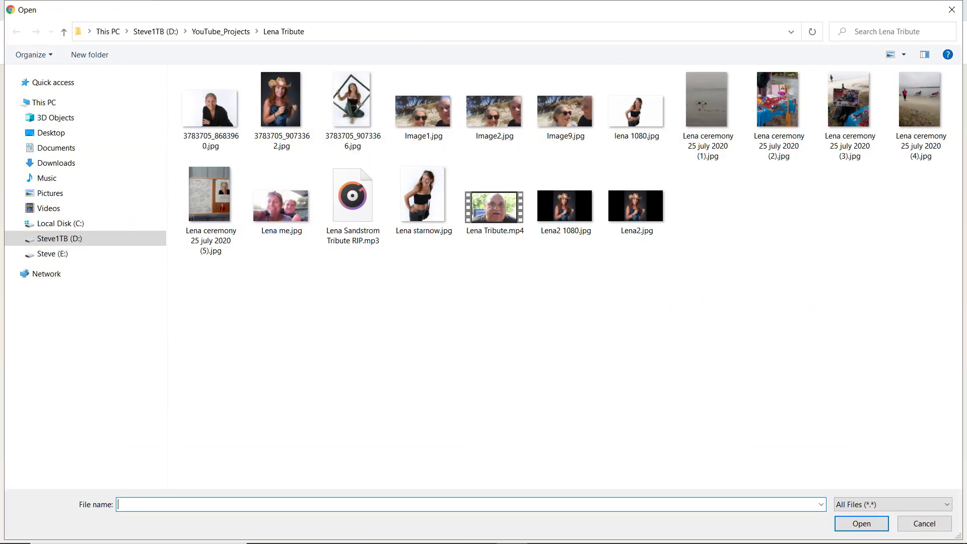
Step: Import subscription_manager.xml from the E: drive into Blogtrottr as OPML with the Realtime schedule
click(53, 254)
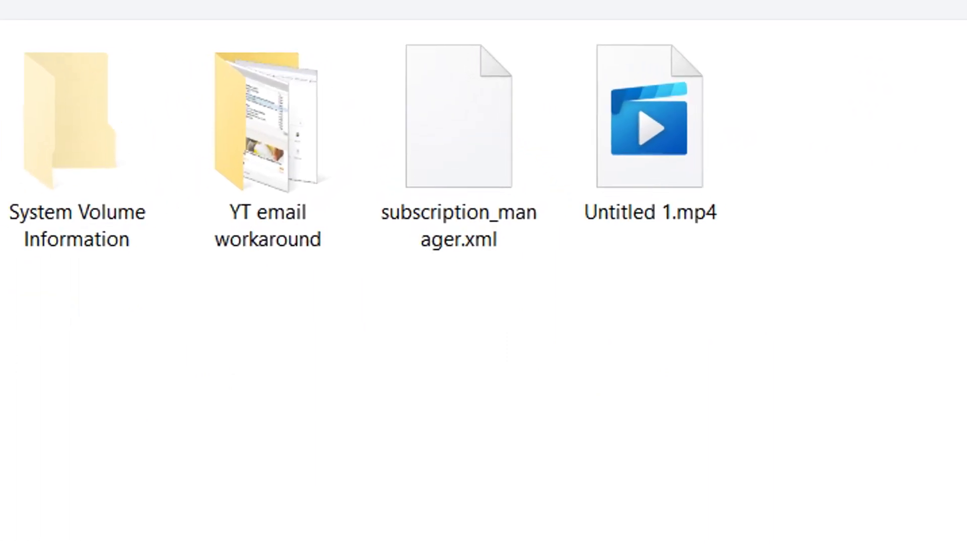
click(474, 151)
click(861, 524)
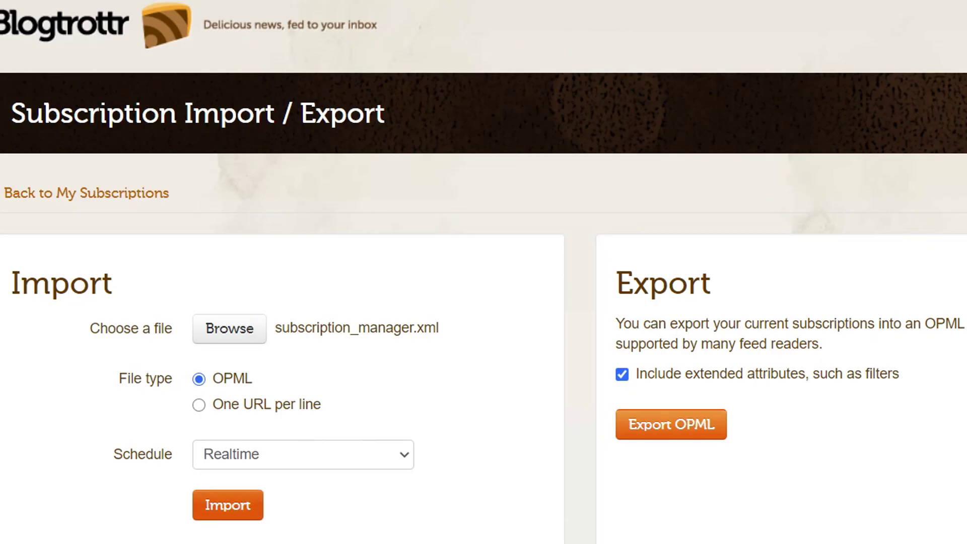
click(227, 505)
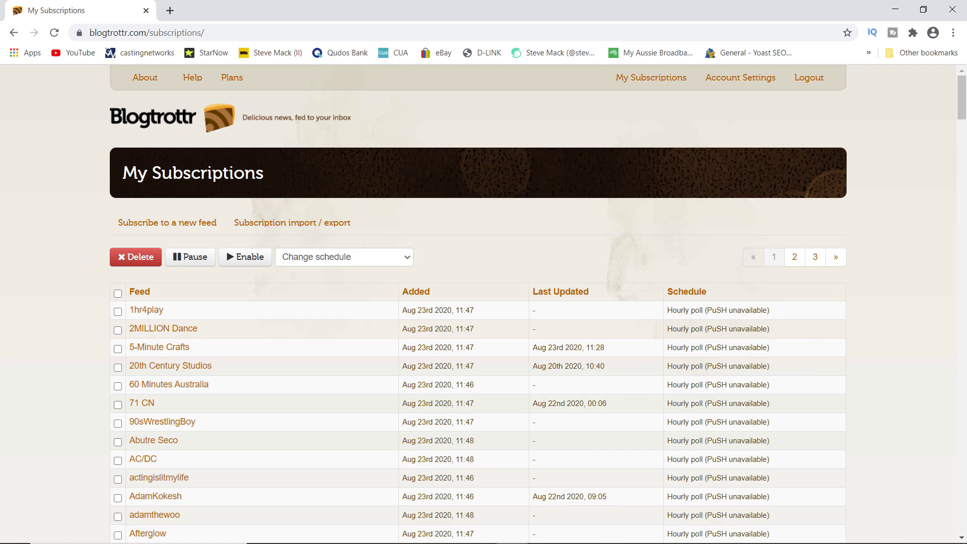
Step: Select all imported feeds in the Blogtrottr subscriptions list and enable them
drag(961, 97, 961, 518)
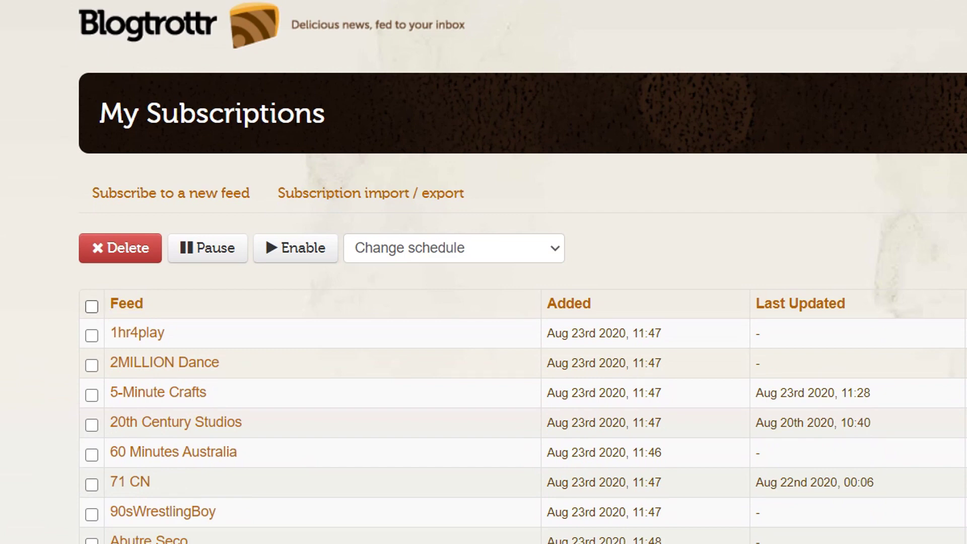
click(91, 306)
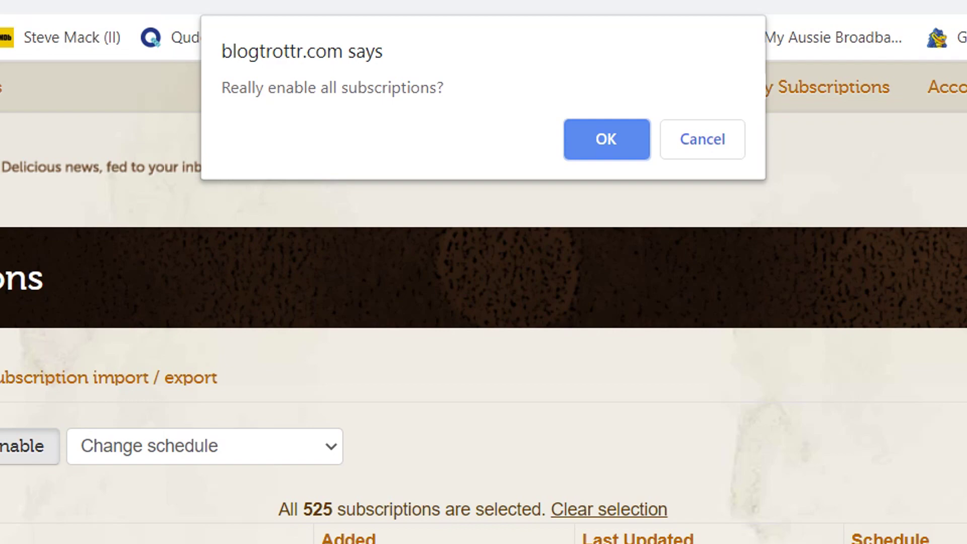
click(602, 140)
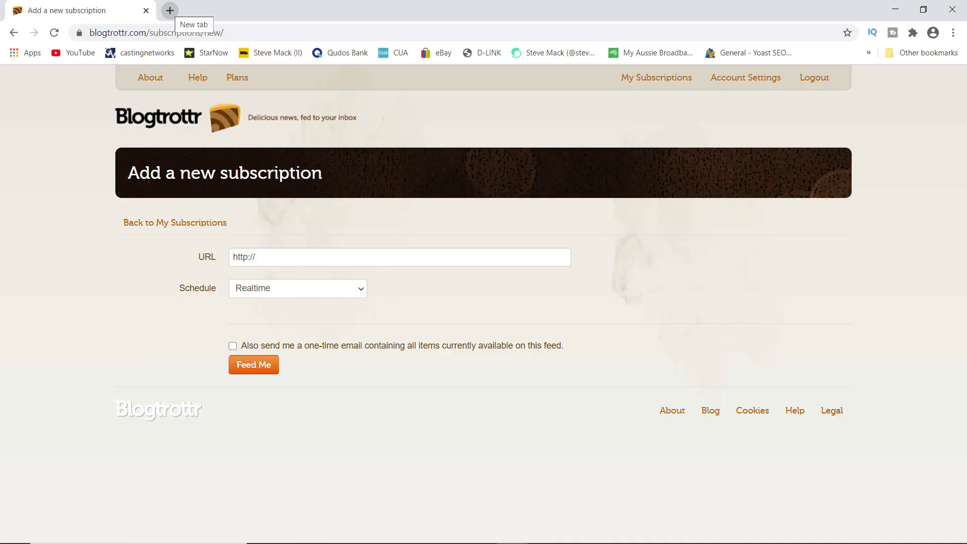
Step: In a new tab, open the newest upload on your own YouTube channel and copy the channel's link address from the video page
click(170, 10)
click(73, 52)
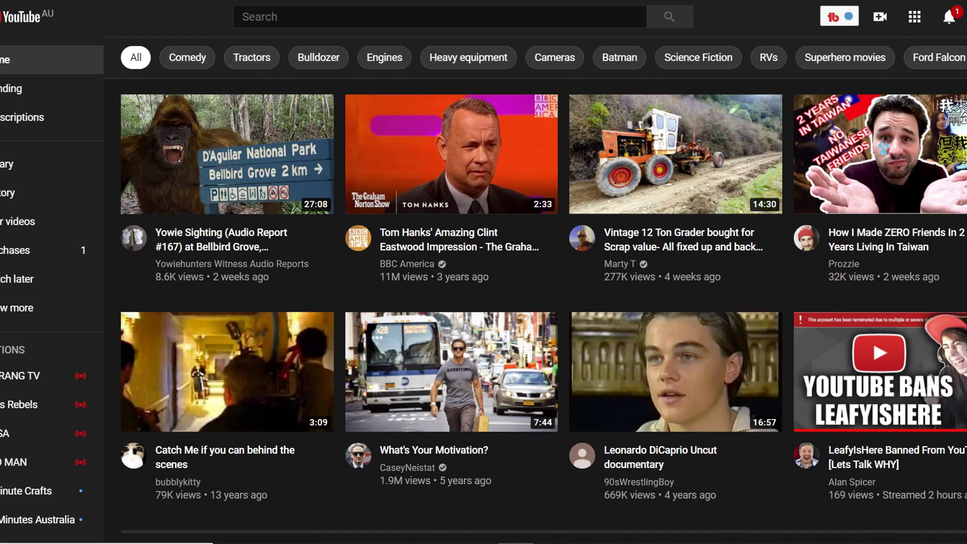
click(926, 83)
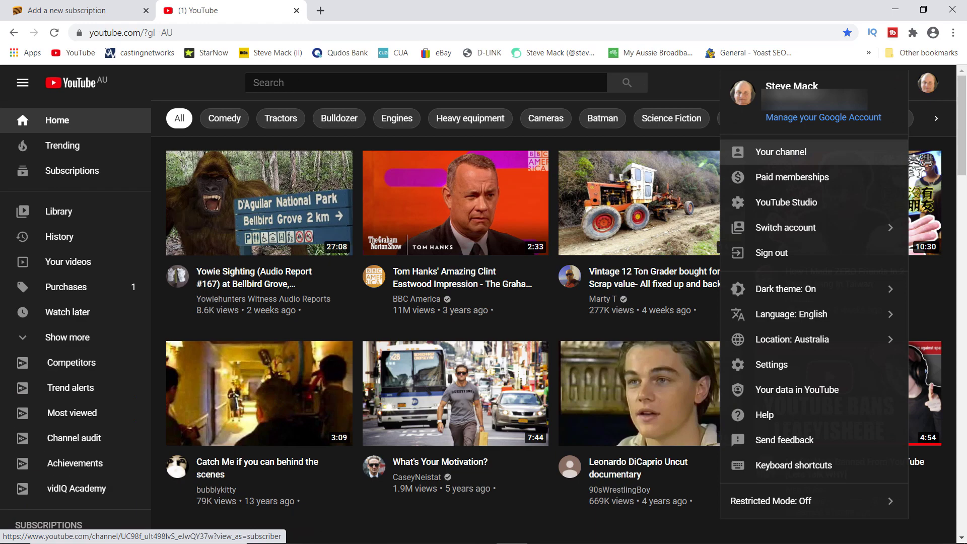
click(781, 151)
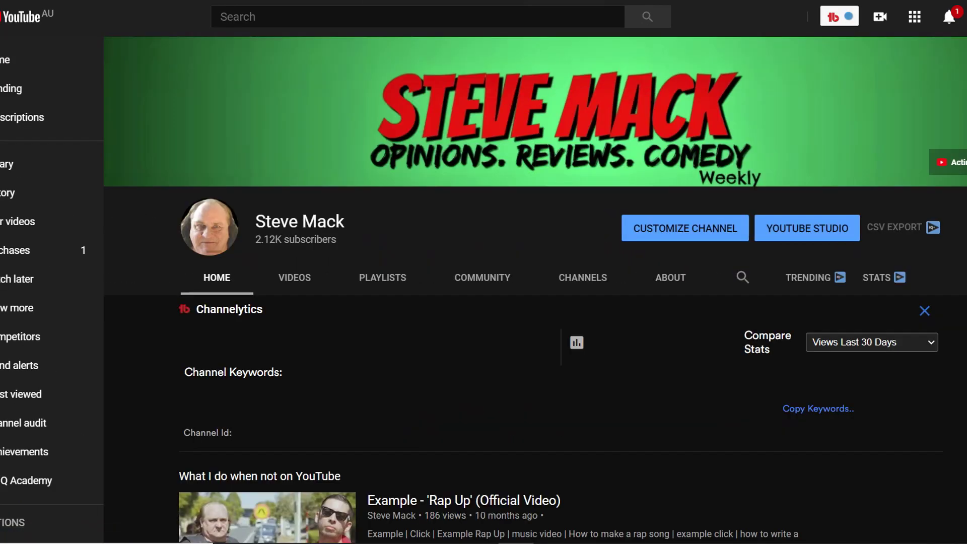
click(294, 278)
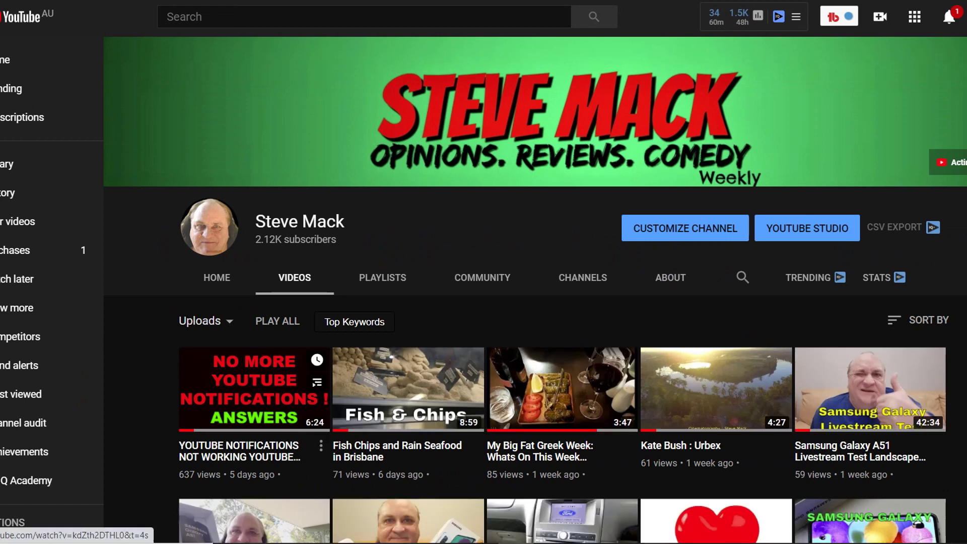
click(254, 388)
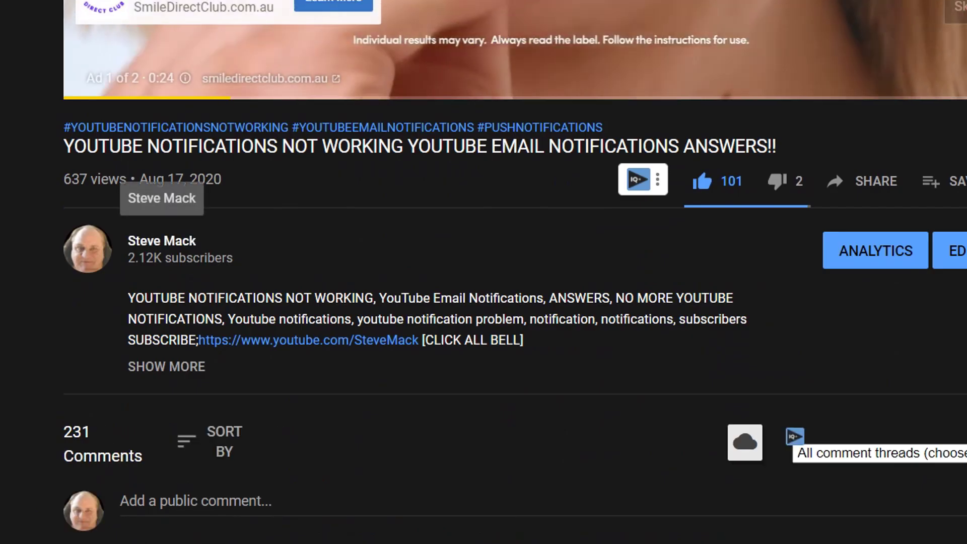
right_click(160, 238)
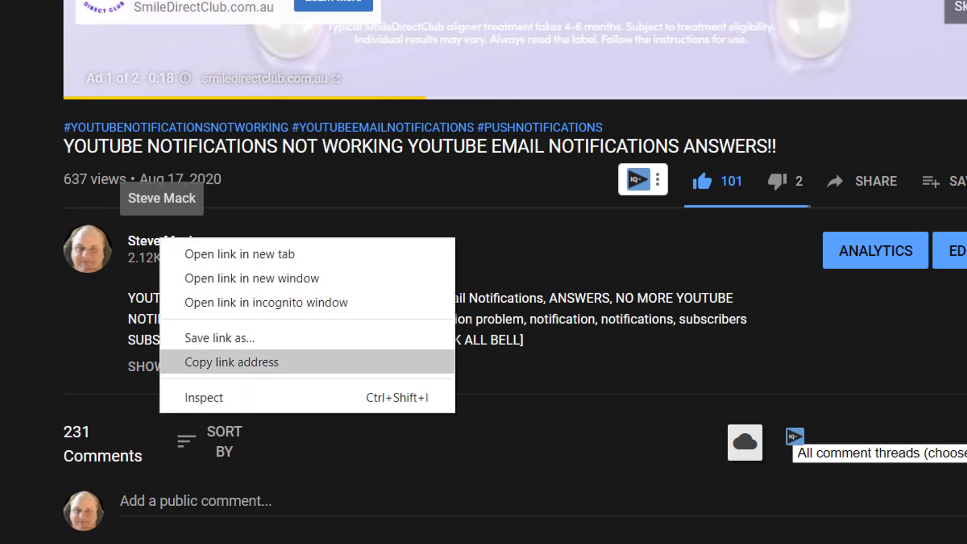
click(232, 362)
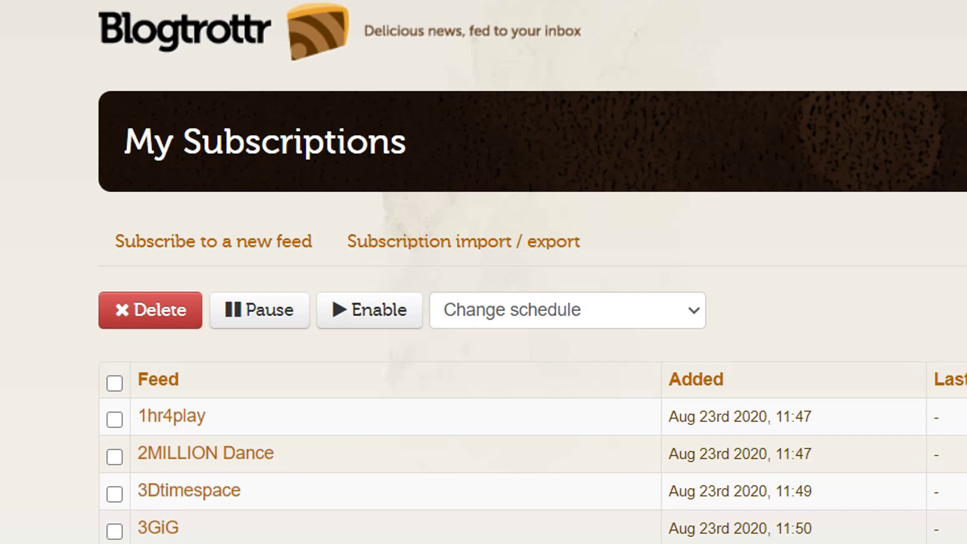
Step: Add a new Blogtrottr subscription for the copied channel URL, including a one-time email of all items currently available on the feed
click(214, 242)
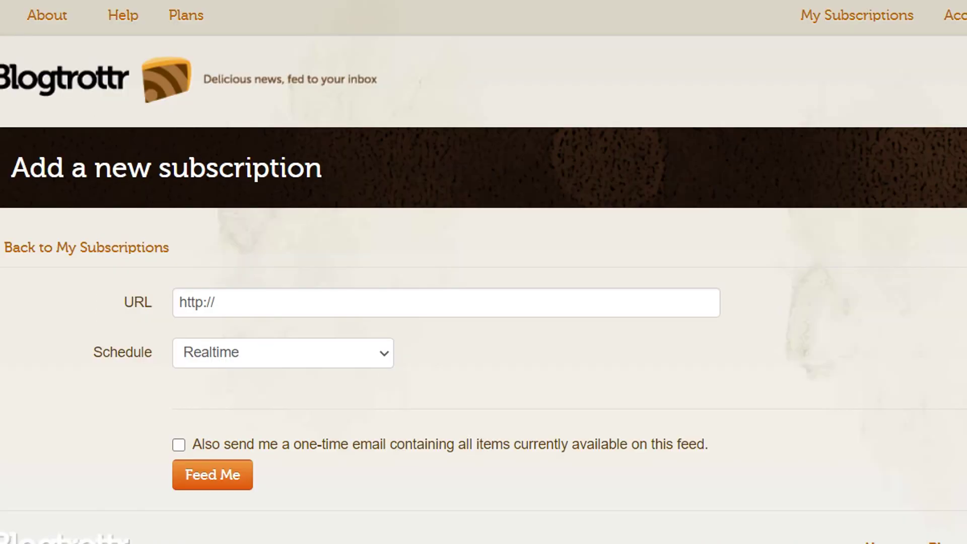
click(216, 302)
key(ctrl+a)
key(BackSpace)
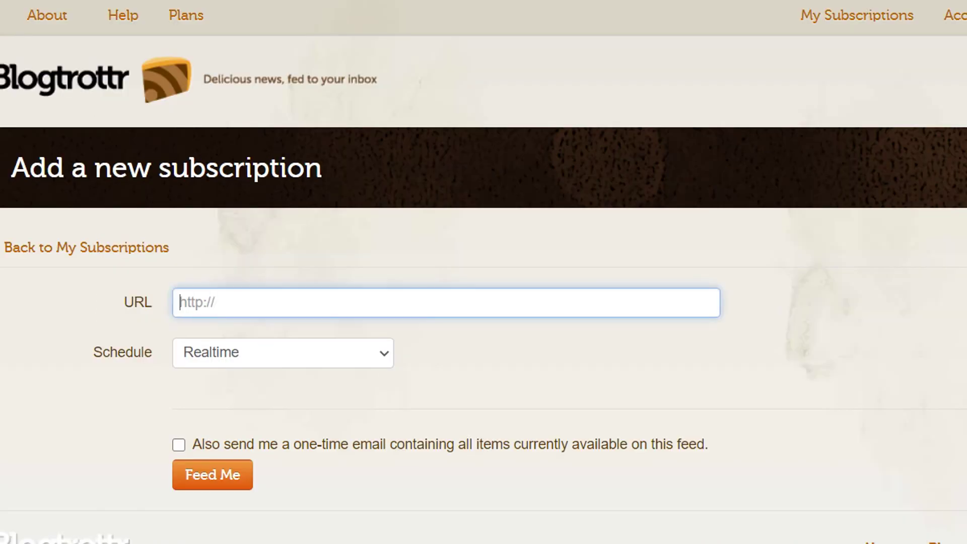
key(ctrl+v)
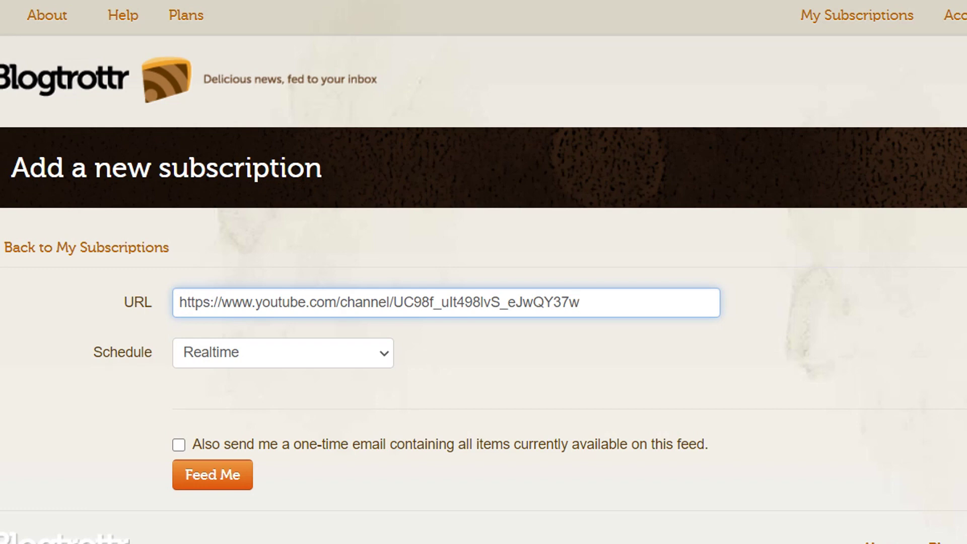
click(179, 445)
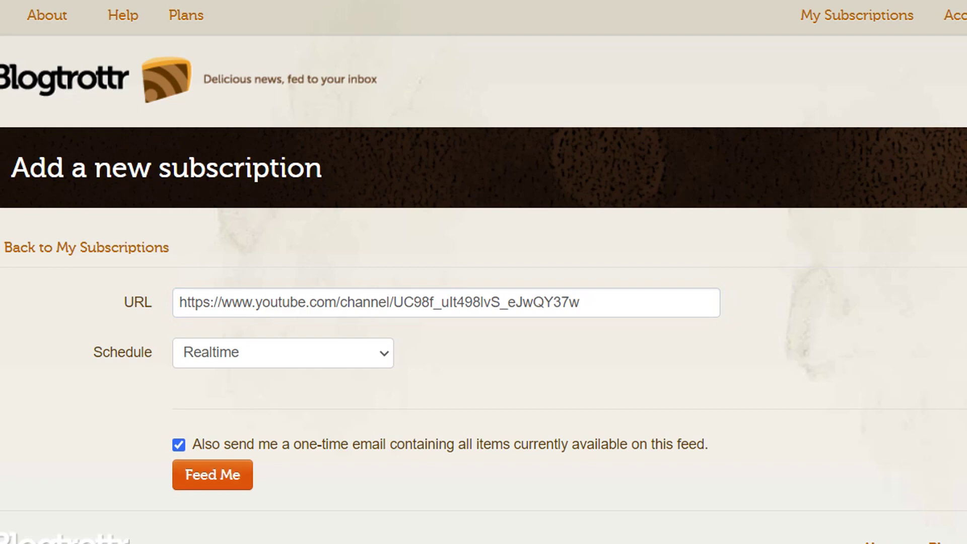
key(Tab)
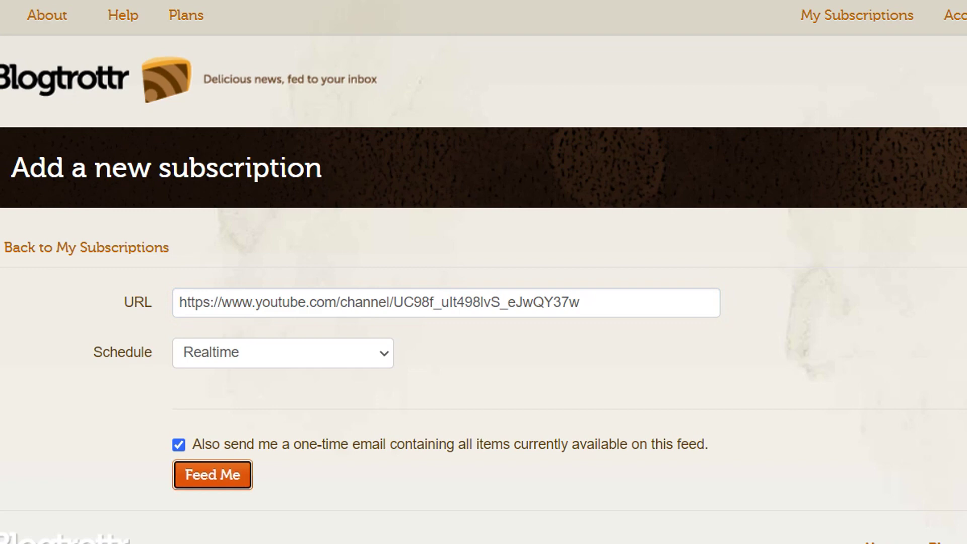
key(Return)
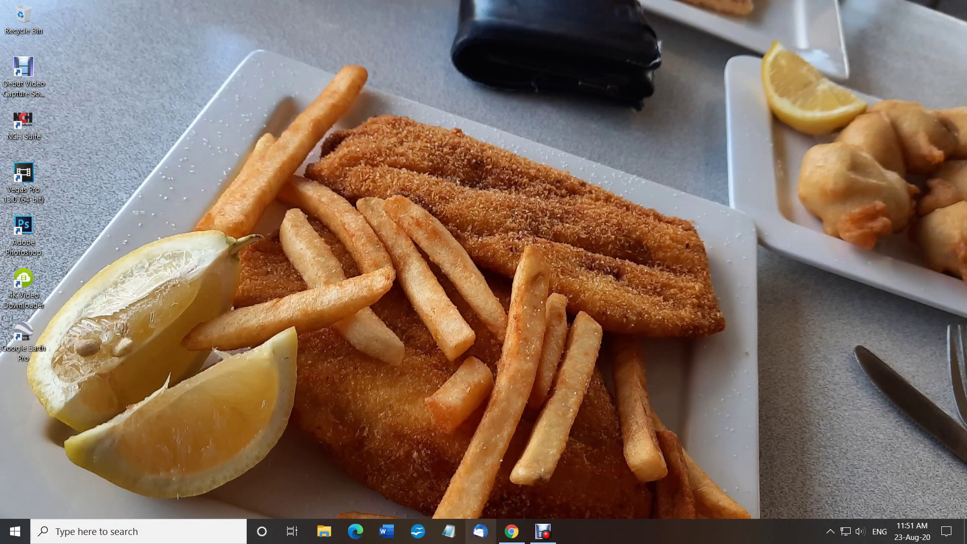
Step: Switch to Thunderbird, open the YouTube mail folder and read through the Blogtrottr email listing all items of your own channel
click(480, 531)
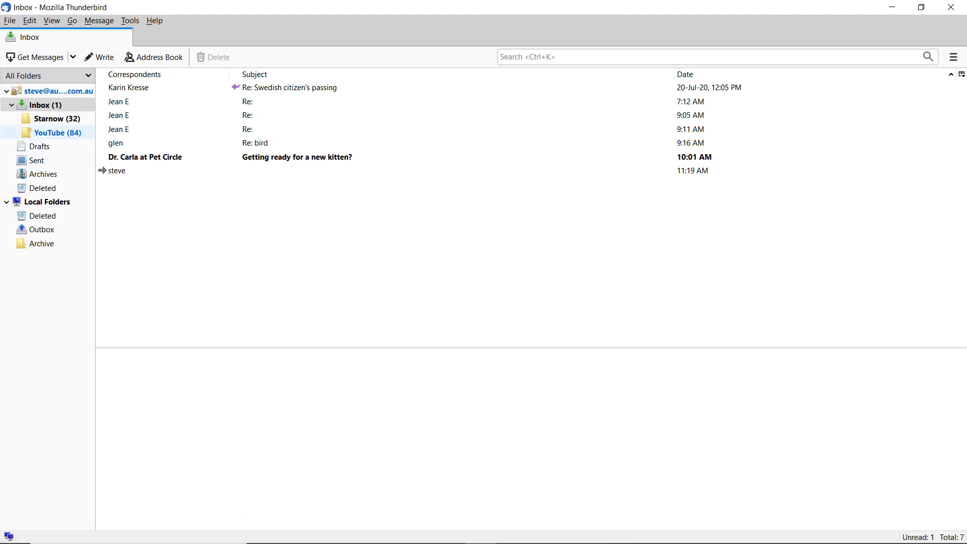
click(57, 133)
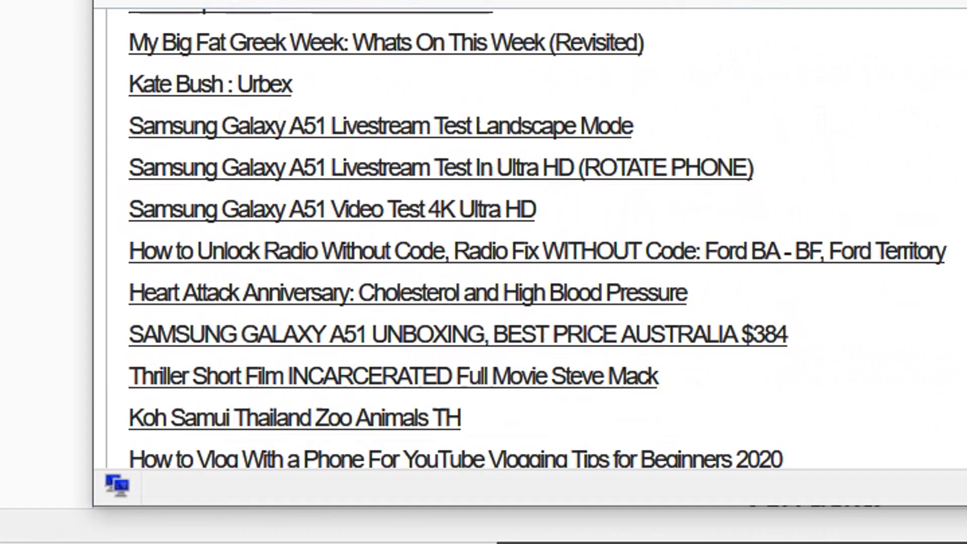
scroll(538, 239, down, 2)
scroll(537, 239, down, 5)
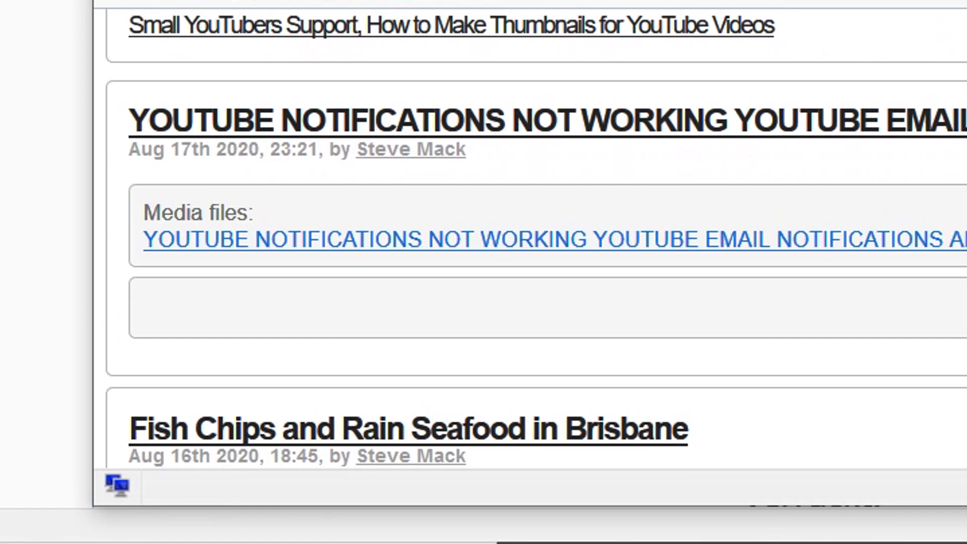
scroll(537, 239, down, 15)
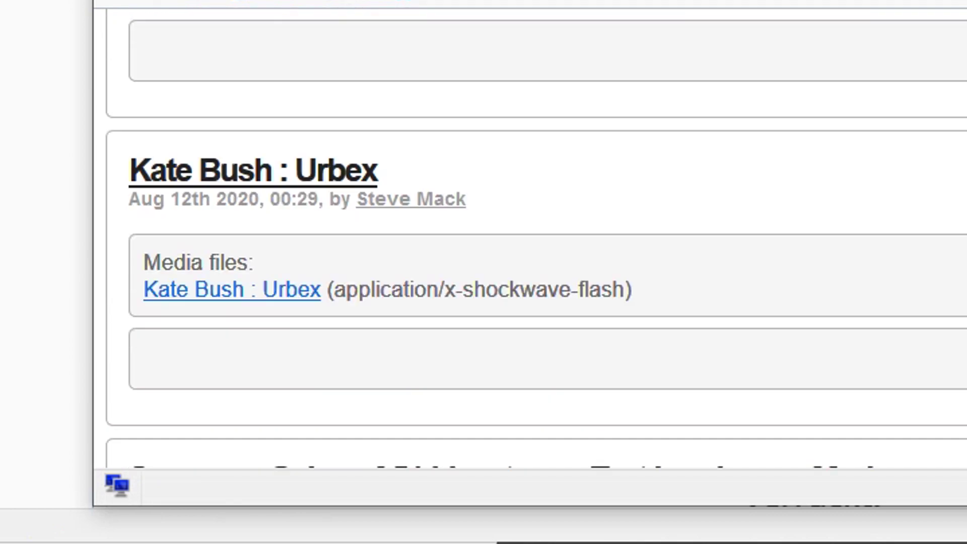
scroll(536, 239, down, 5)
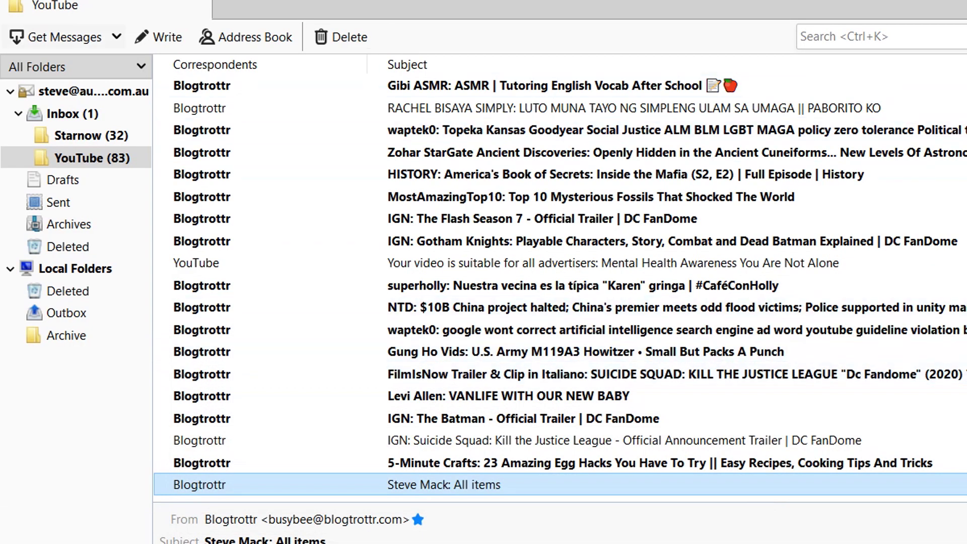
Step: Return to the inbox and start a new message filter for the mail account, naming it YouTube Notifications
click(72, 113)
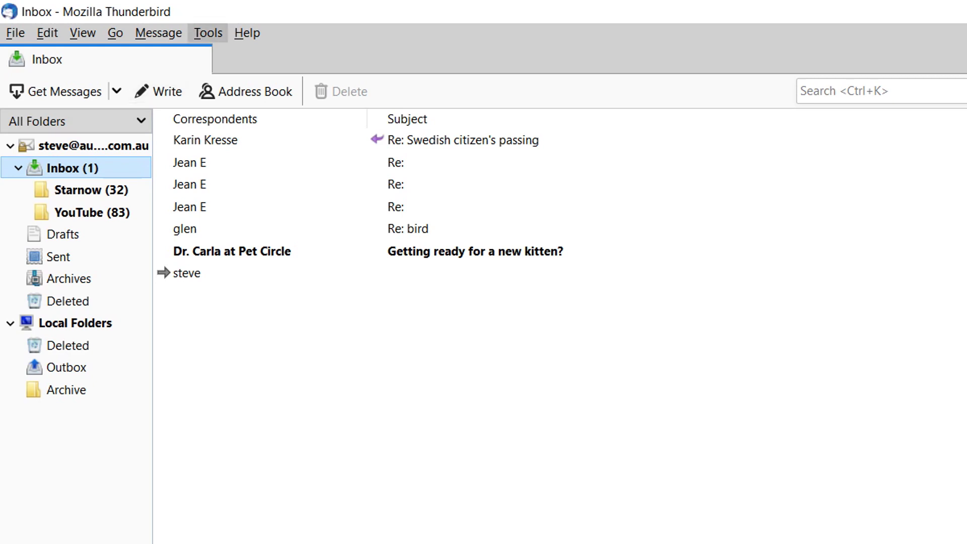
click(208, 33)
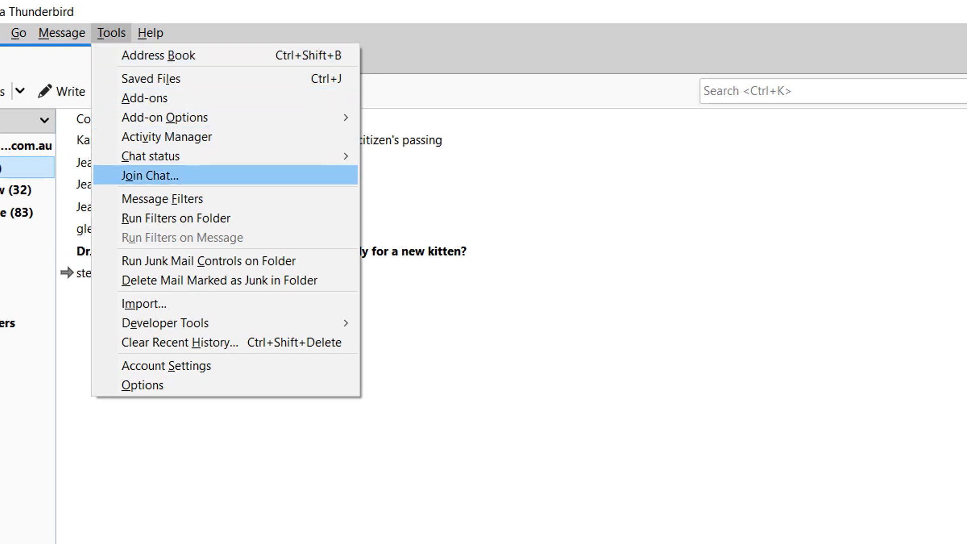
click(259, 199)
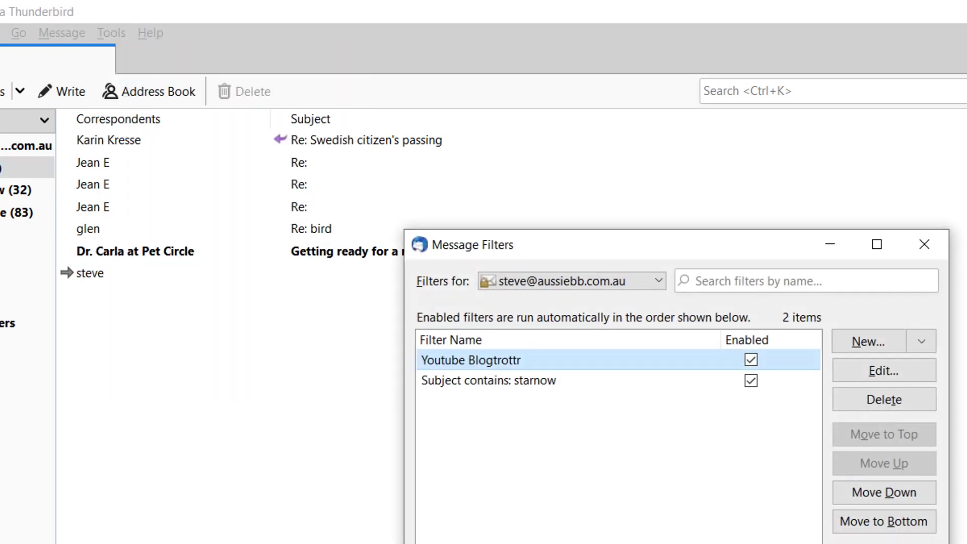
click(868, 341)
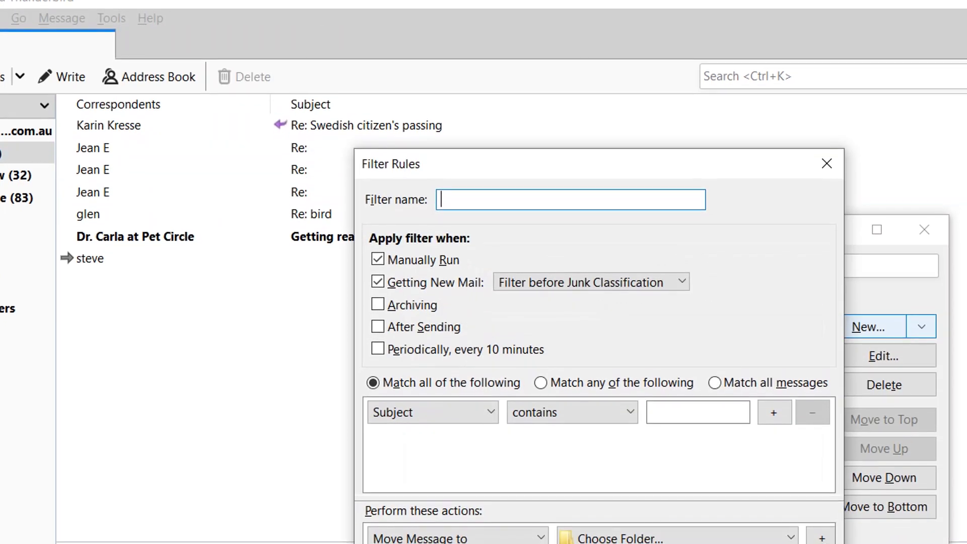
text(YouTube)
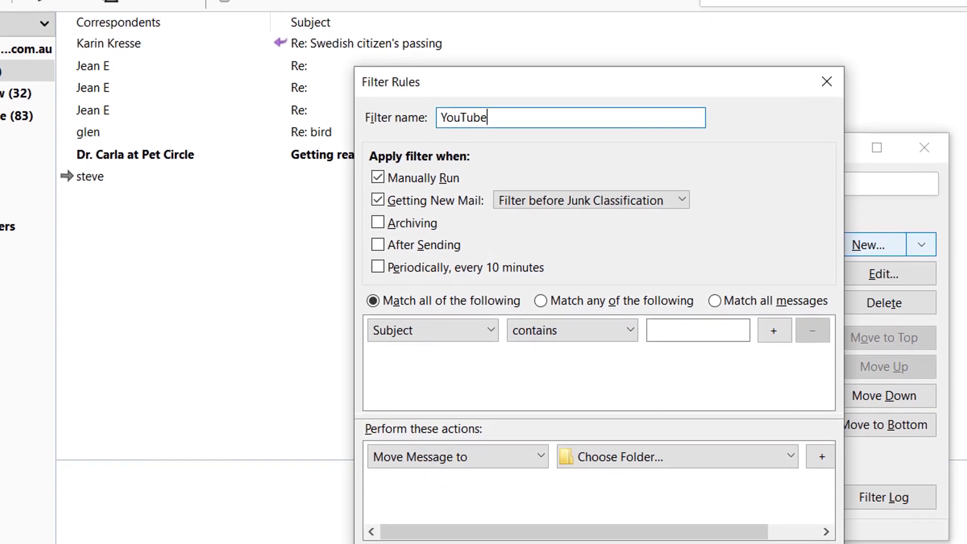
text(Notifications)
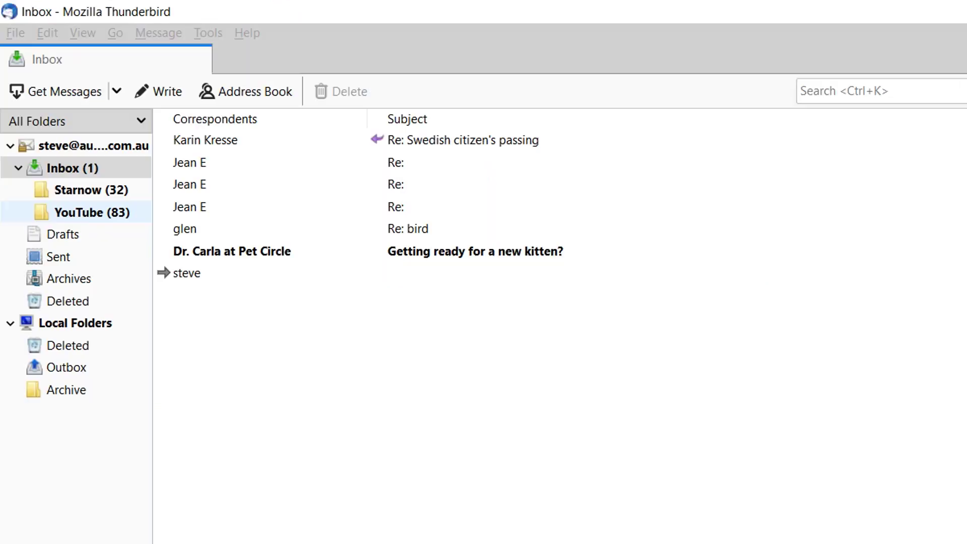
Step: Check the YouTube folder's Blogtrottr mail, viewing the HISTORY "Inside the Mafia" notification, then the inbox and the folder's newly arrived mail
click(86, 210)
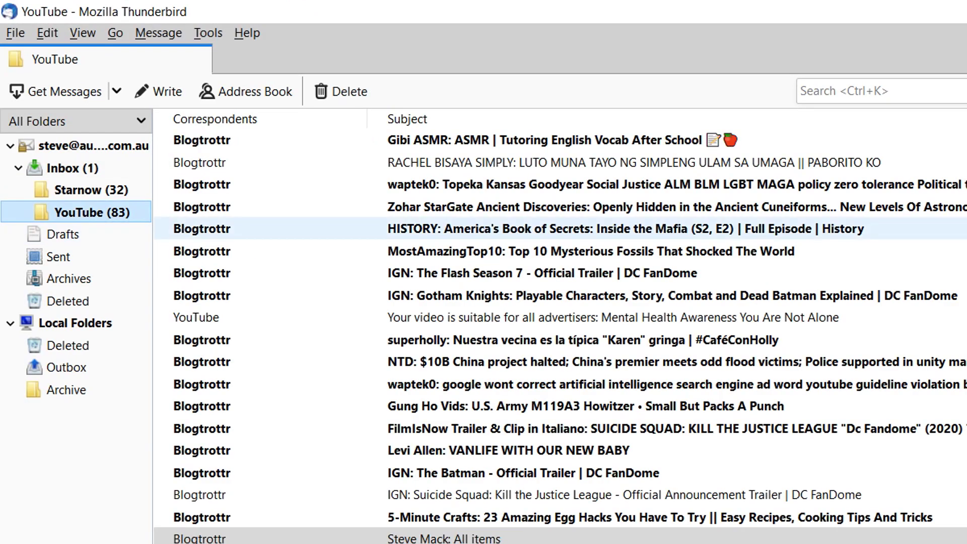
double_click(523, 229)
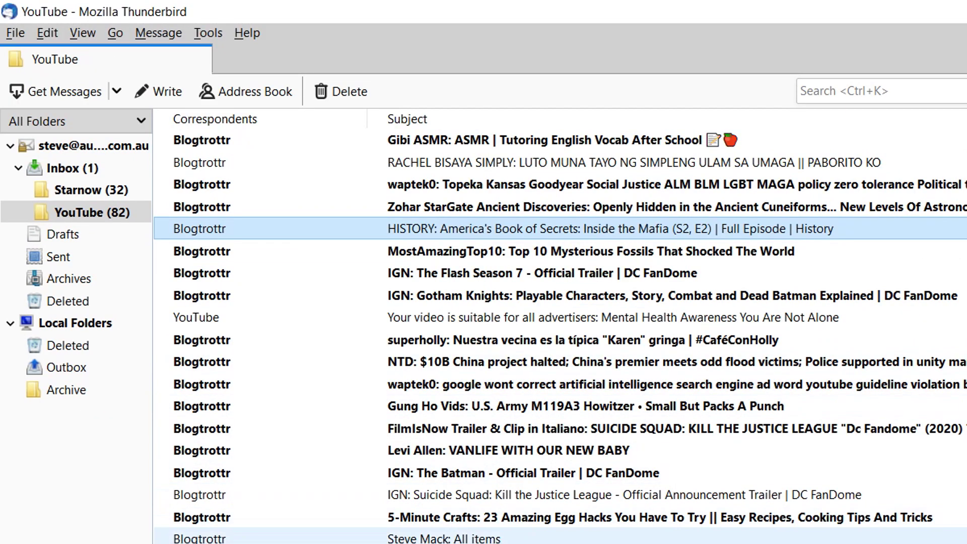
click(76, 168)
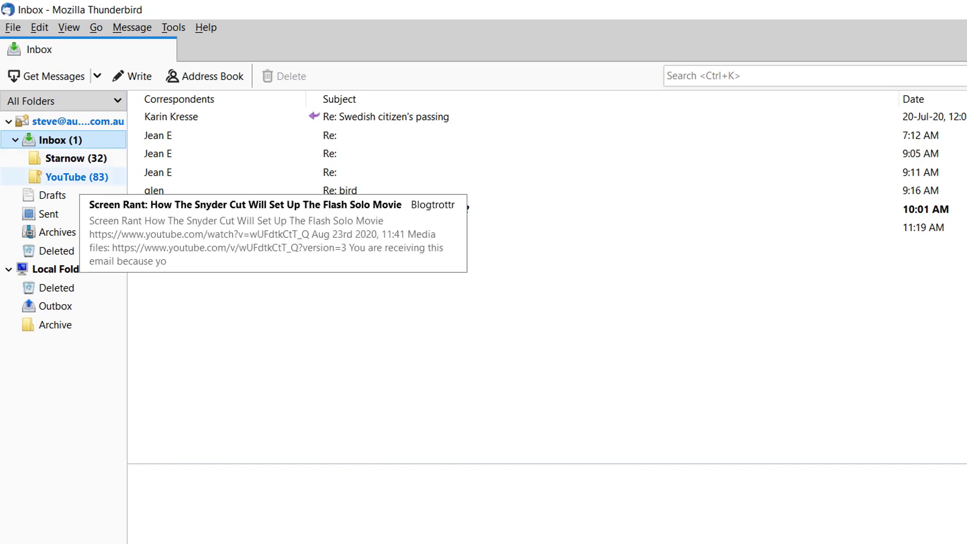
click(77, 177)
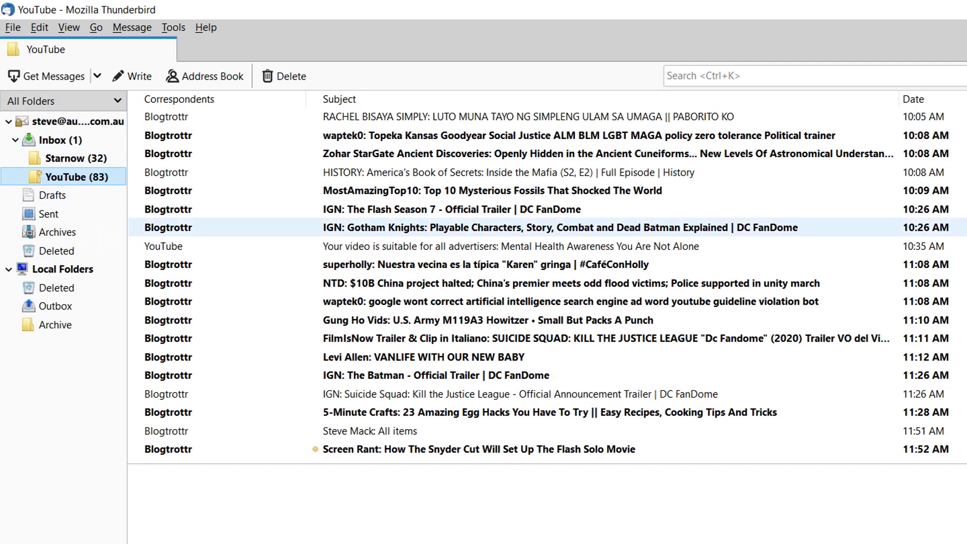